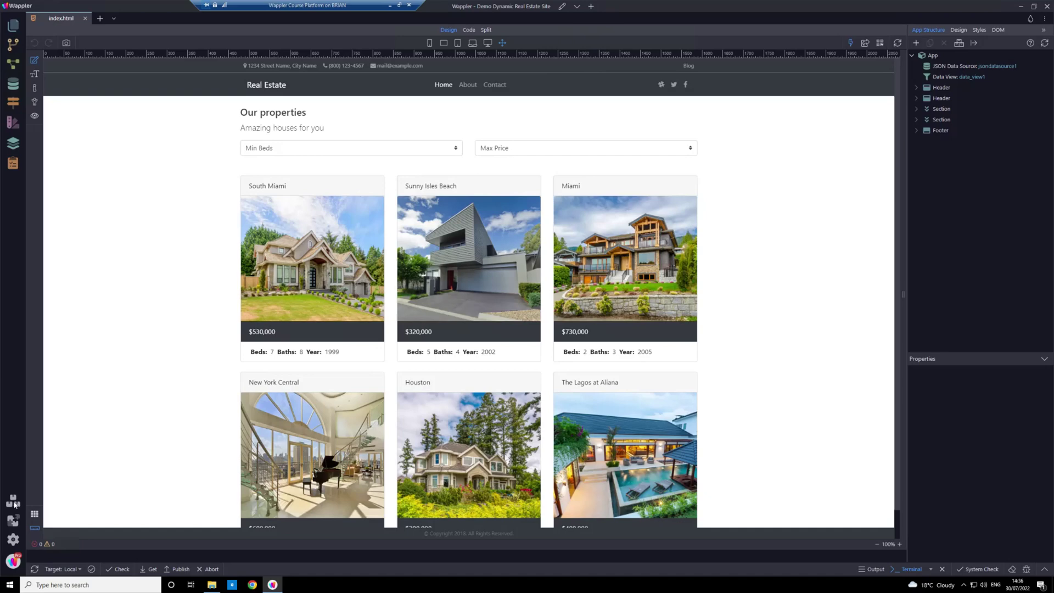
# Open the Project Manager and switch to its New Project tab
pyautogui.click(12, 503)
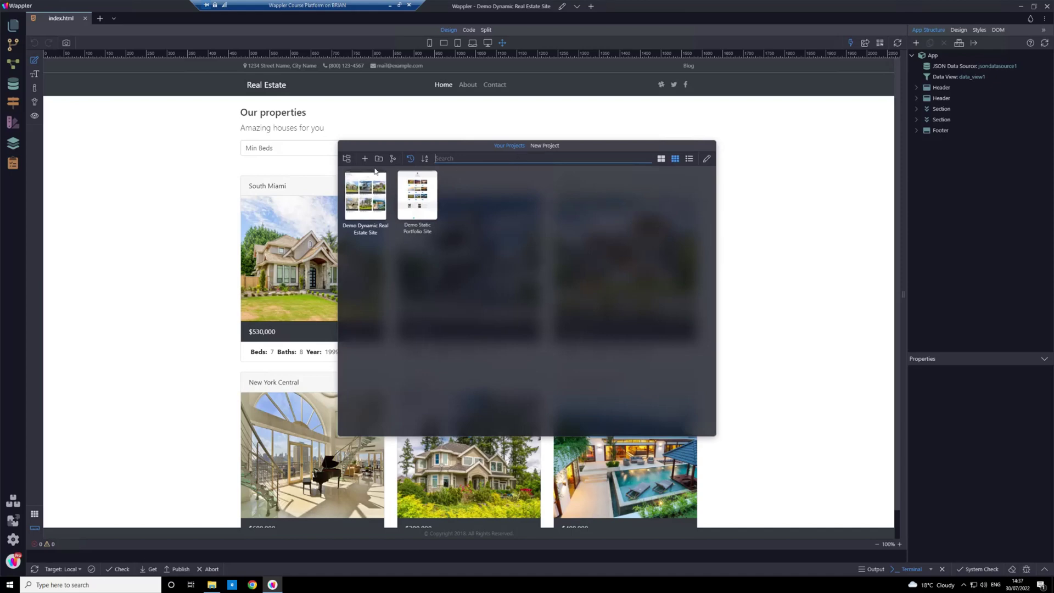
pyautogui.click(540, 148)
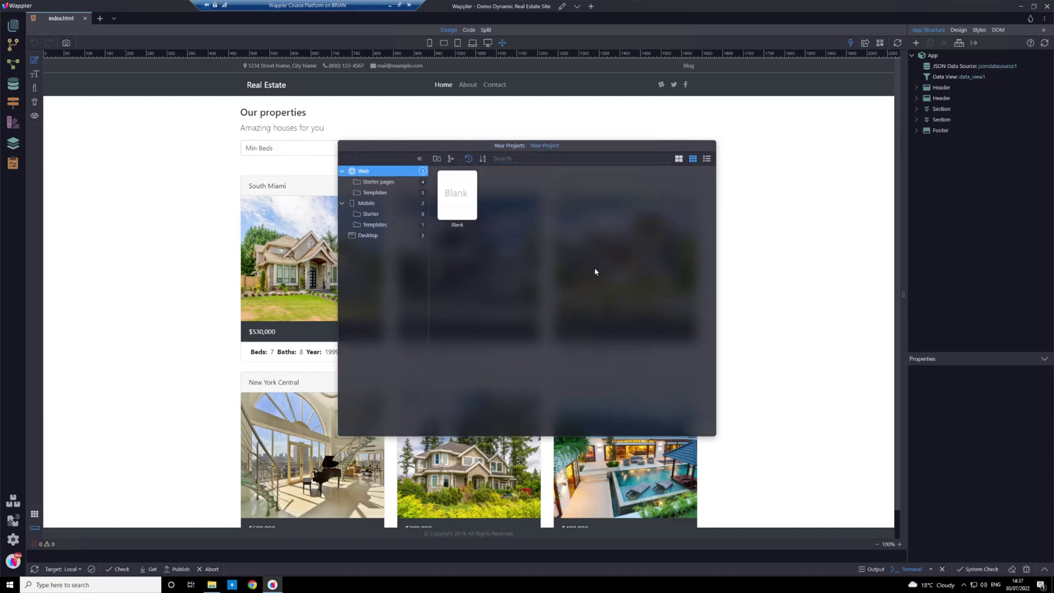
# Create the Blank NodeJS project communityweb in a new C:\communityweb folder
pyautogui.click(458, 193)
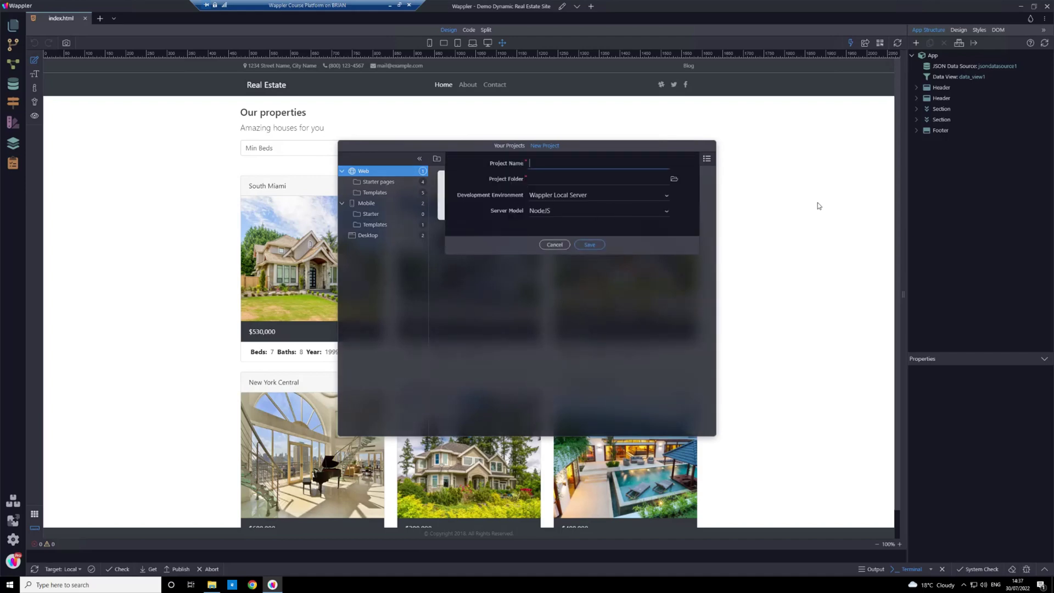
pyautogui.write('commun')
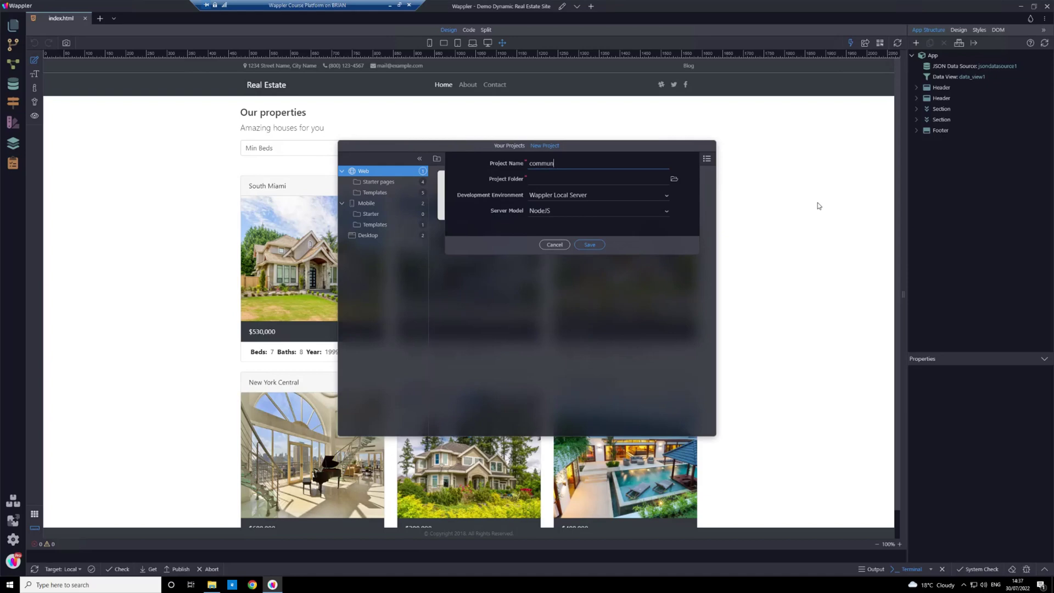
pyautogui.write('ityweb')
pyautogui.click(674, 180)
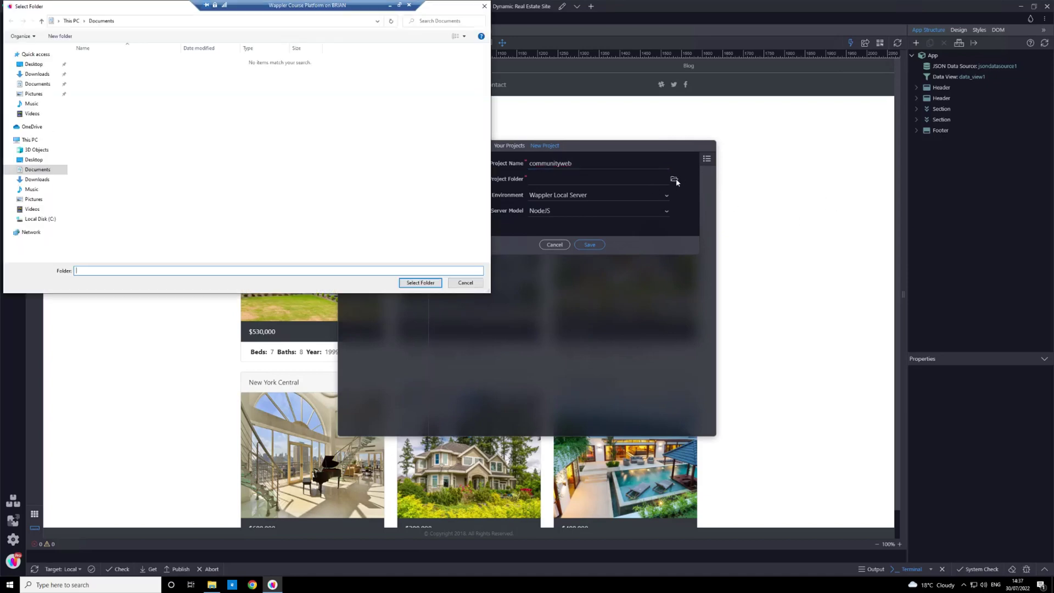
pyautogui.click(40, 219)
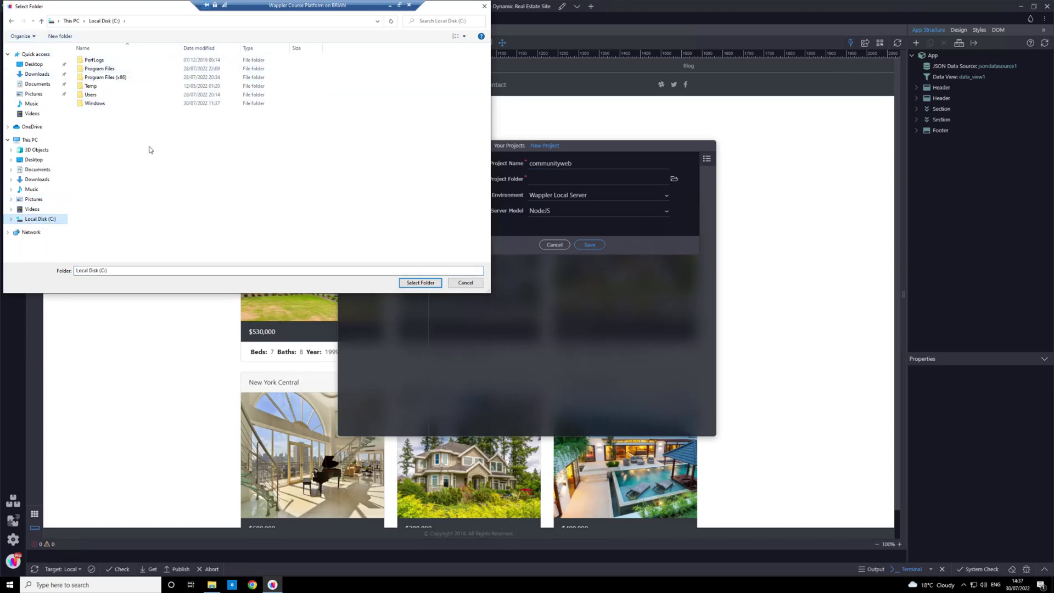
pyautogui.moveTo(152, 12); pyautogui.dragTo(473, 111)
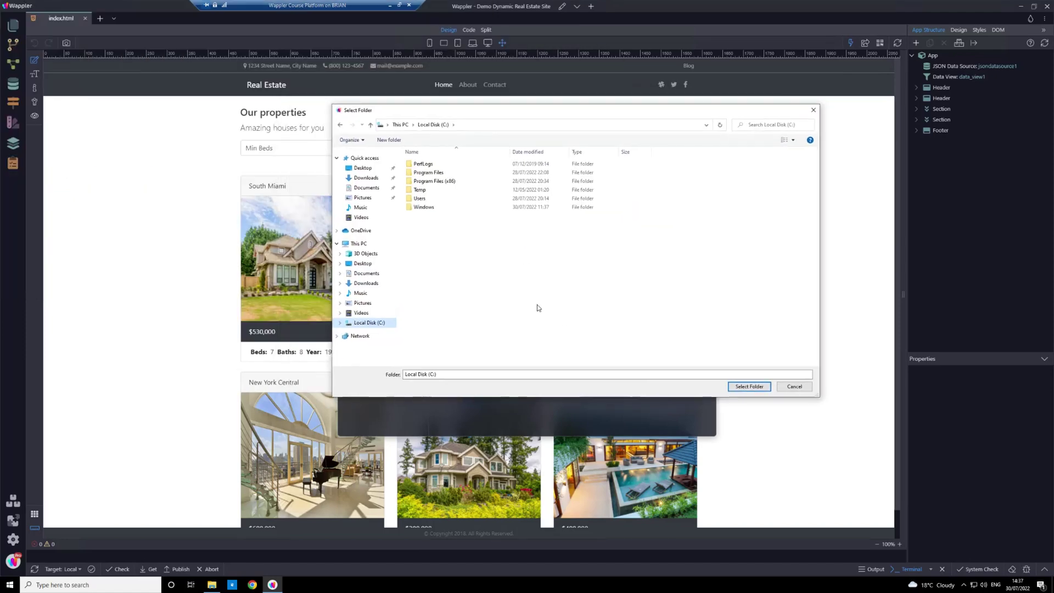
pyautogui.click(389, 140)
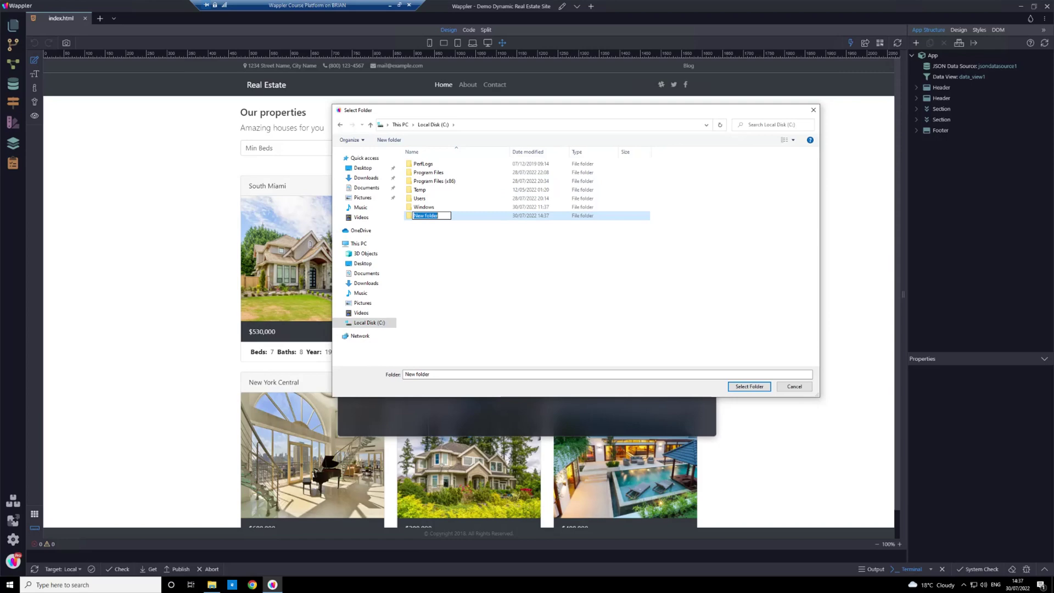
pyautogui.write('communitywe')
pyautogui.write('b')
pyautogui.click(428, 220)
pyautogui.click(751, 387)
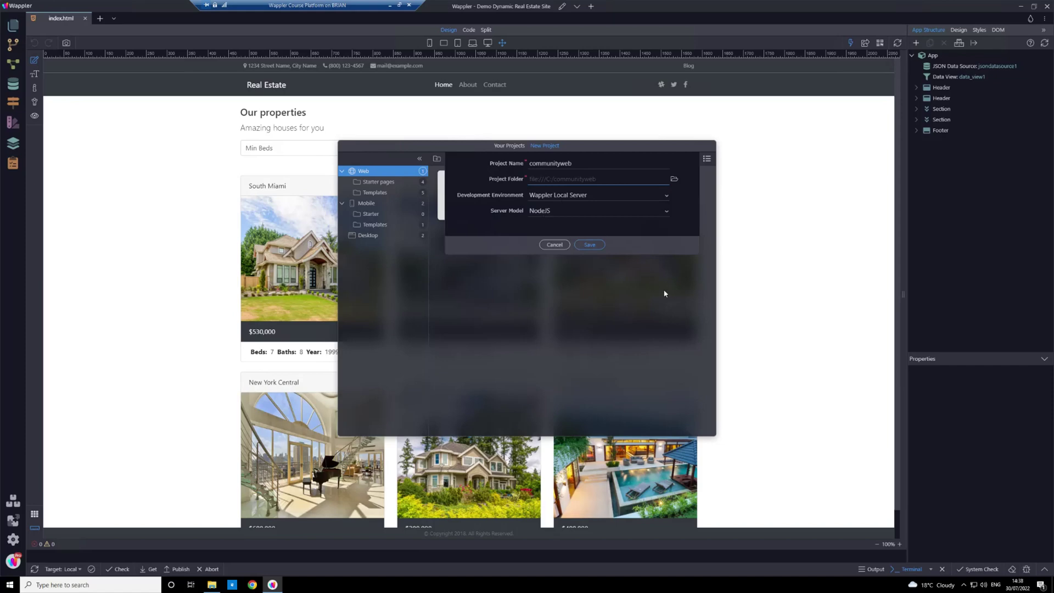
pyautogui.click(590, 245)
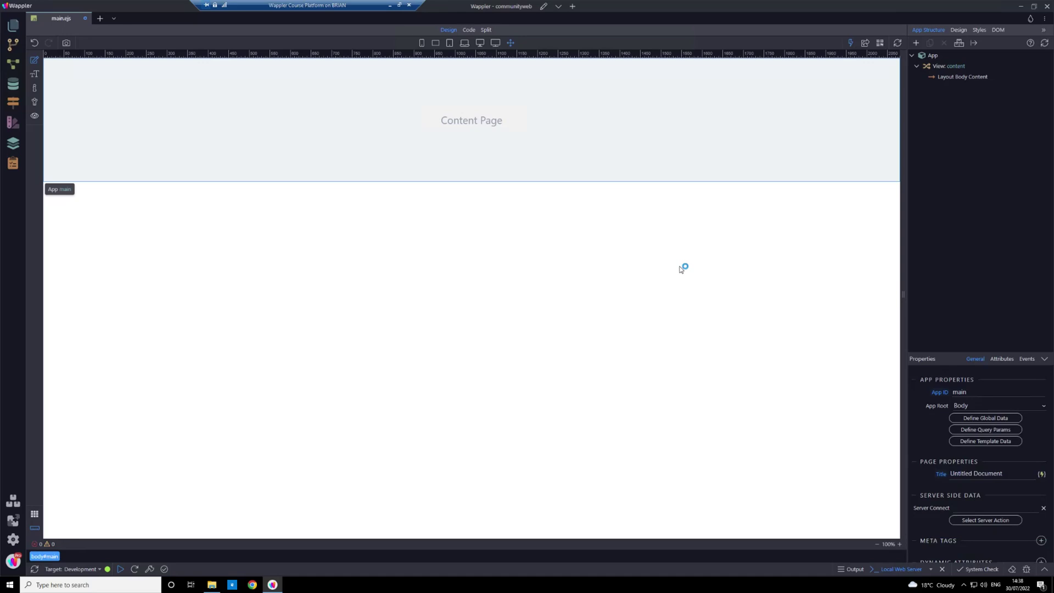
# Review the project's Pages list and the / route's properties in Routing
pyautogui.click(13, 25)
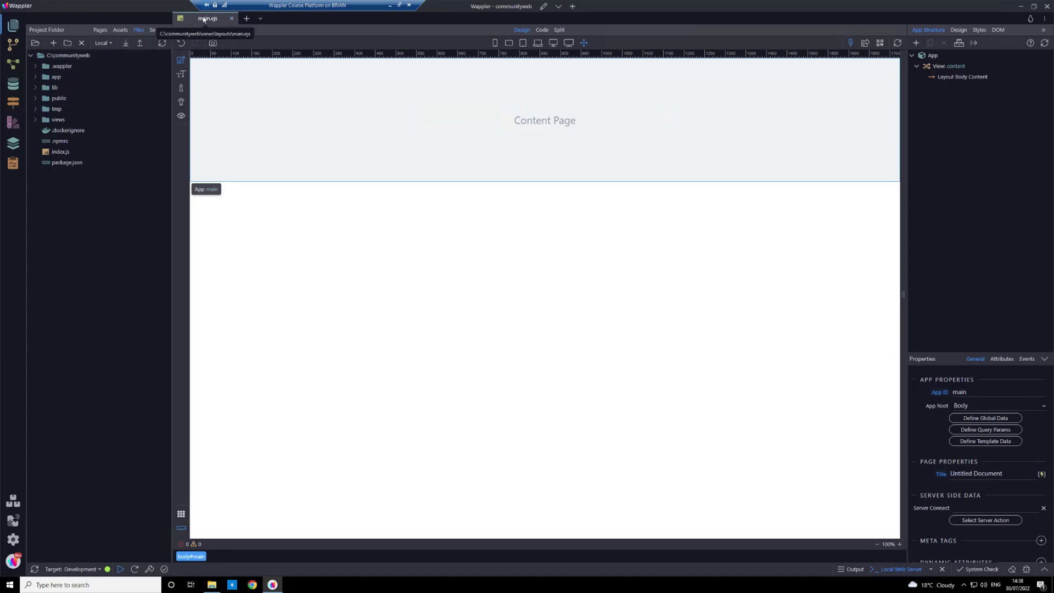
pyautogui.click(100, 31)
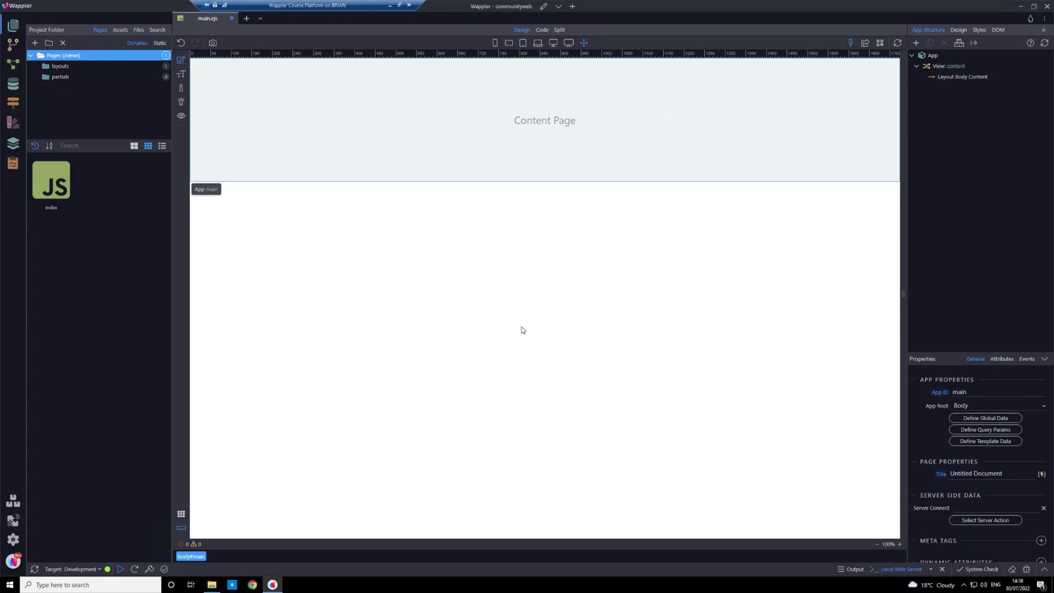
pyautogui.click(13, 104)
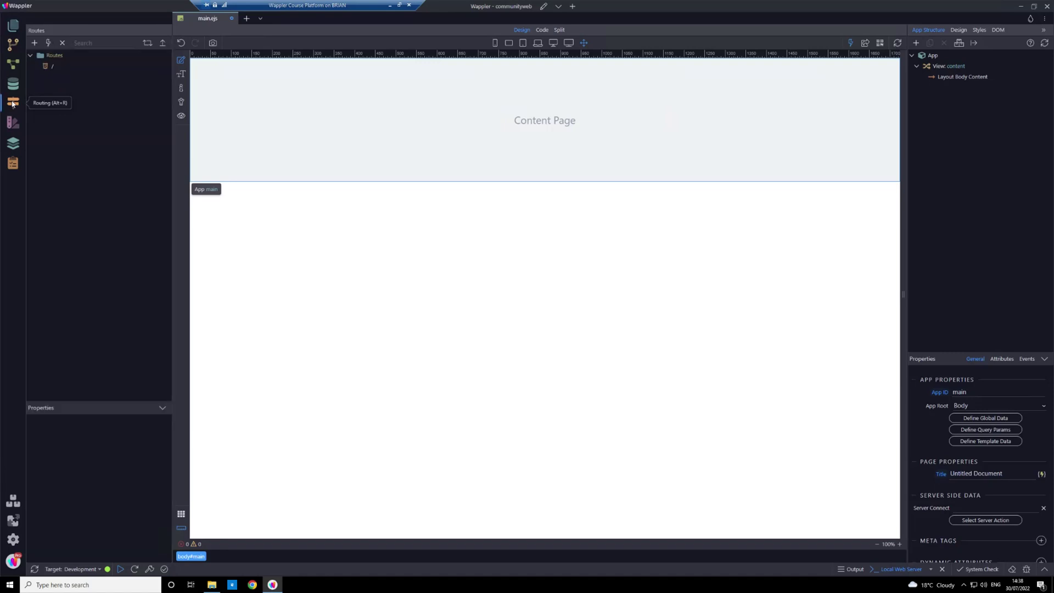
pyautogui.click(60, 66)
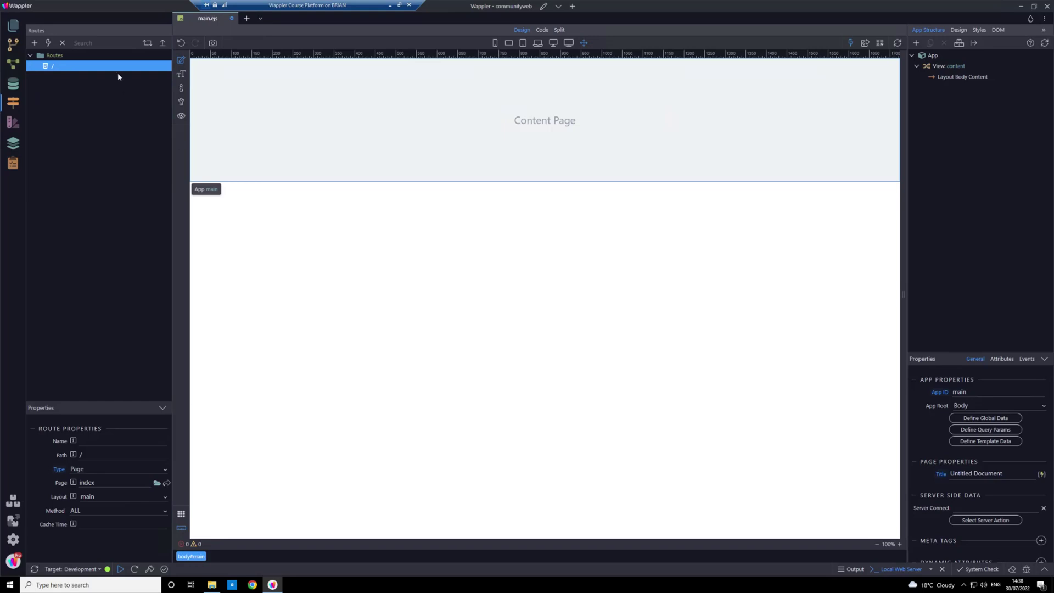
pyautogui.click(13, 25)
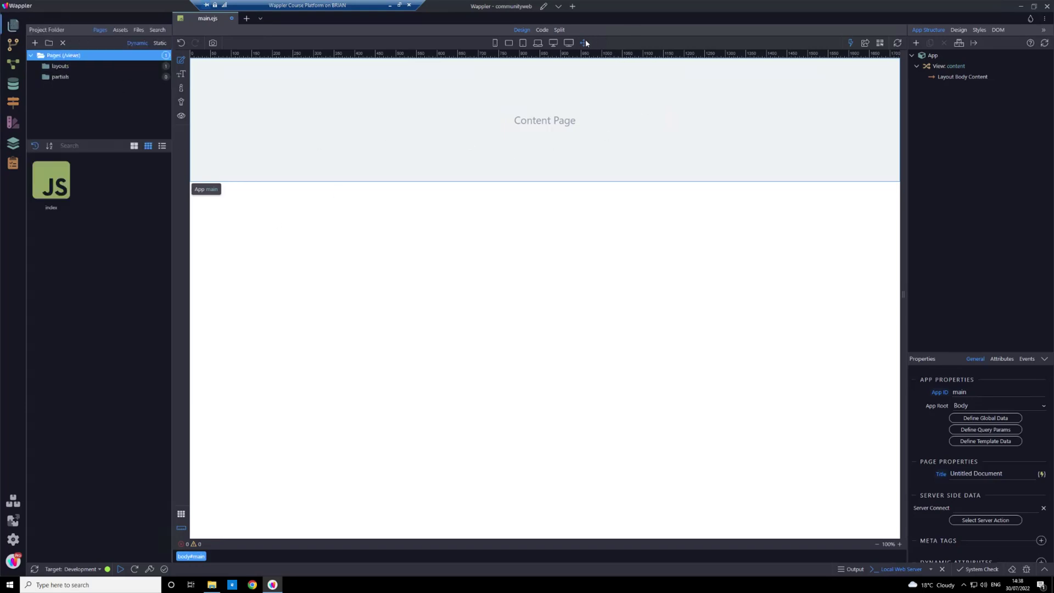
pyautogui.click(543, 8)
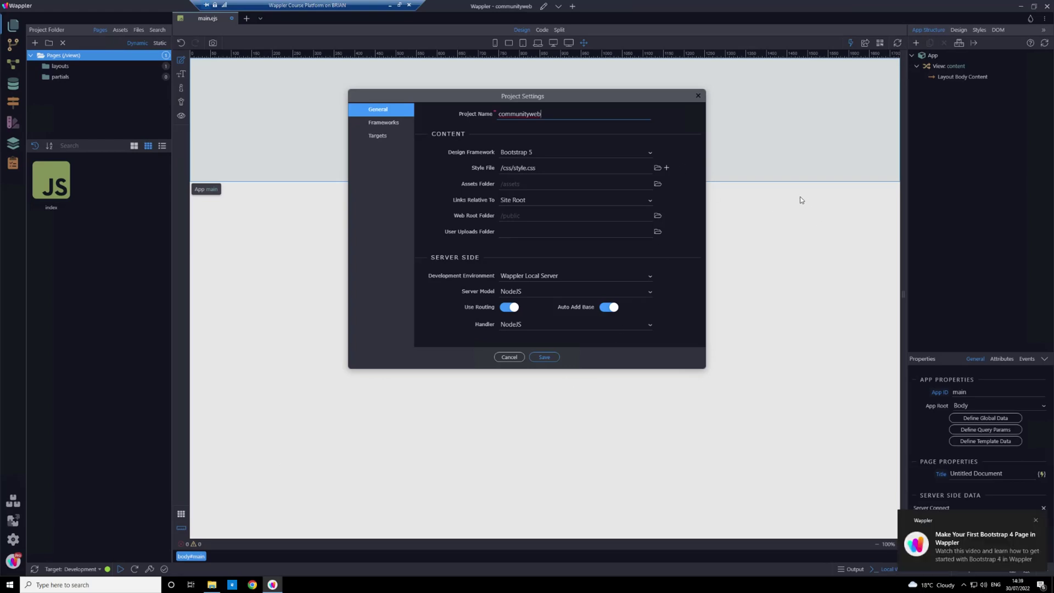
pyautogui.moveTo(972, 540)
pyautogui.click(1036, 520)
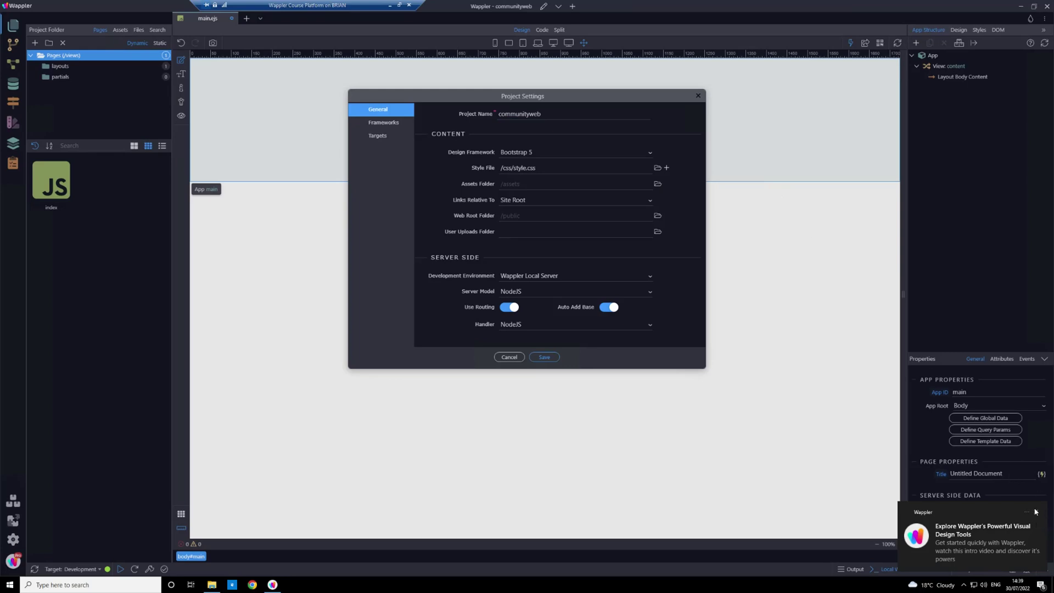
pyautogui.click(1036, 513)
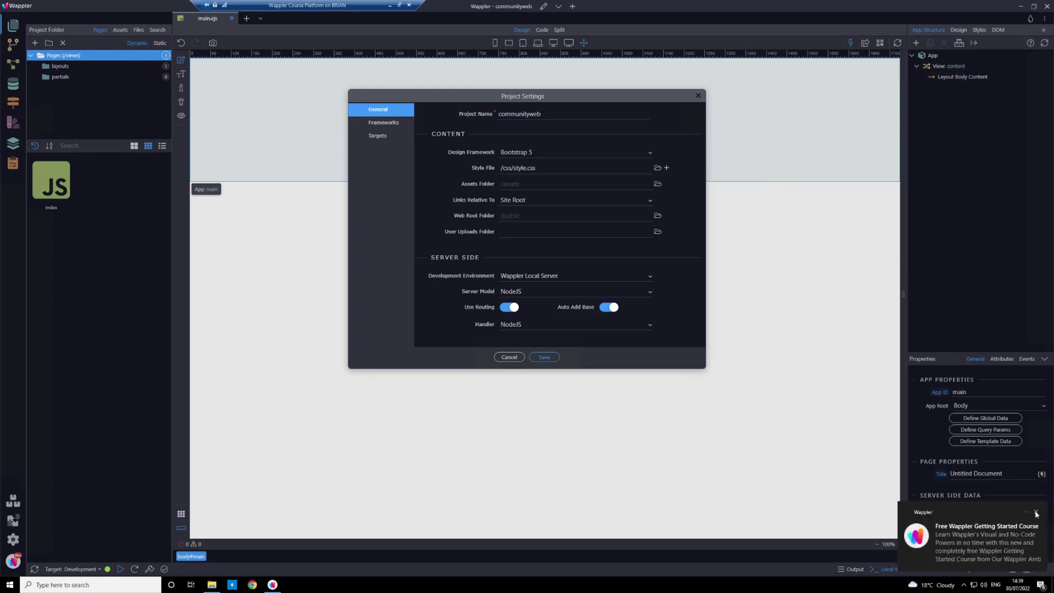
pyautogui.click(1035, 512)
pyautogui.click(1035, 522)
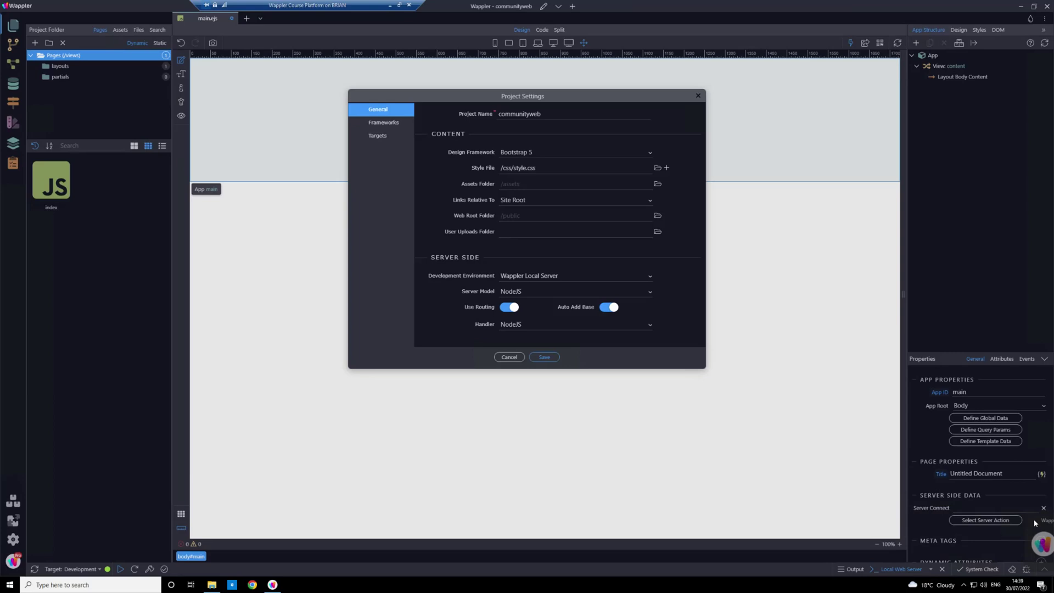
pyautogui.click(1035, 513)
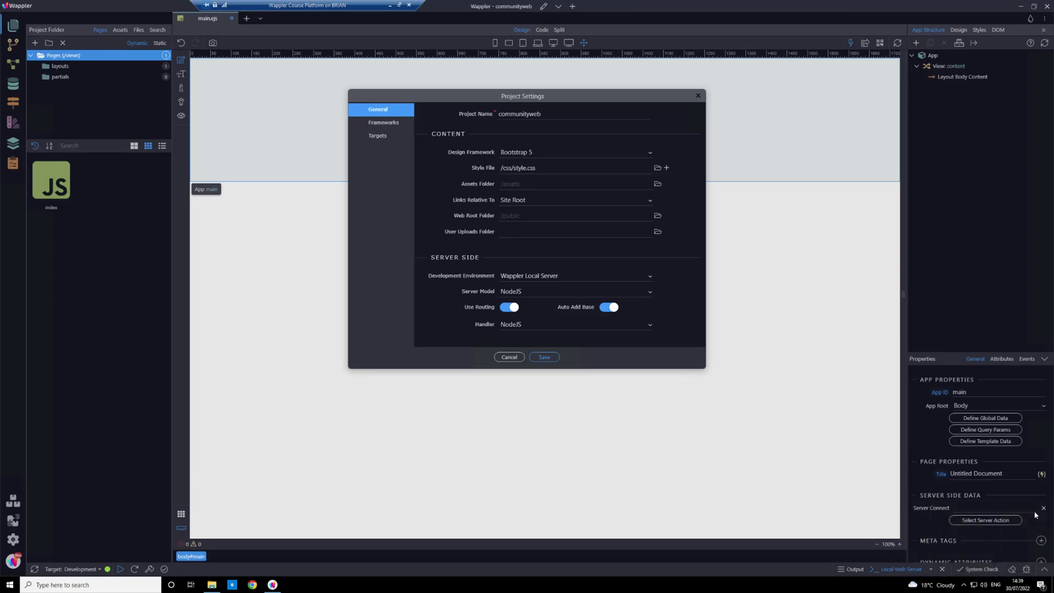
pyautogui.click(1036, 513)
pyautogui.click(518, 231)
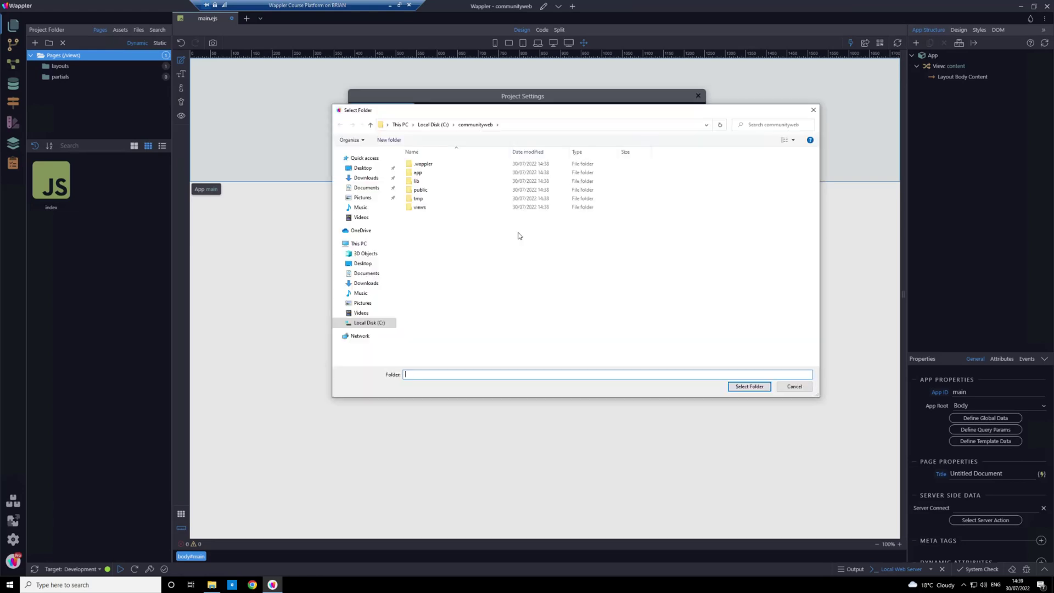
pyautogui.click(794, 387)
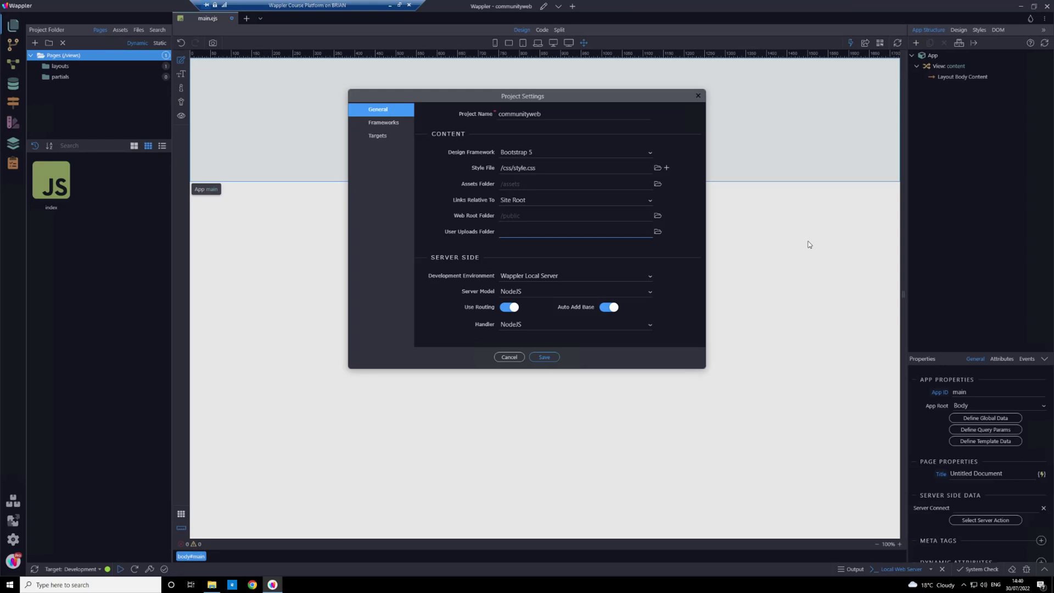
# Create a public/uploads folder and select it as the User Uploads Folder
pyautogui.click(657, 233)
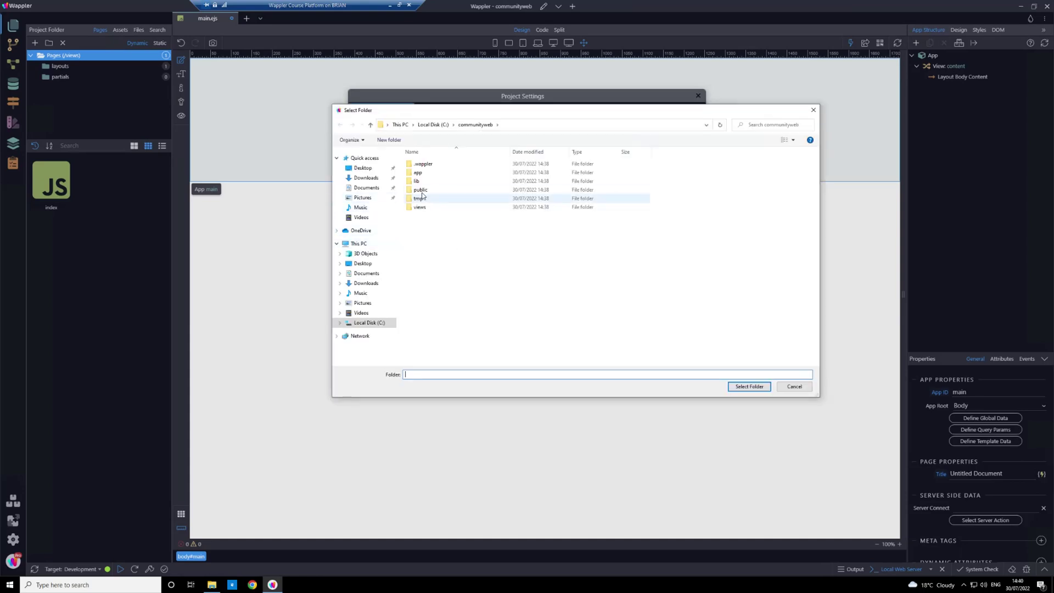
pyautogui.doubleClick(418, 191)
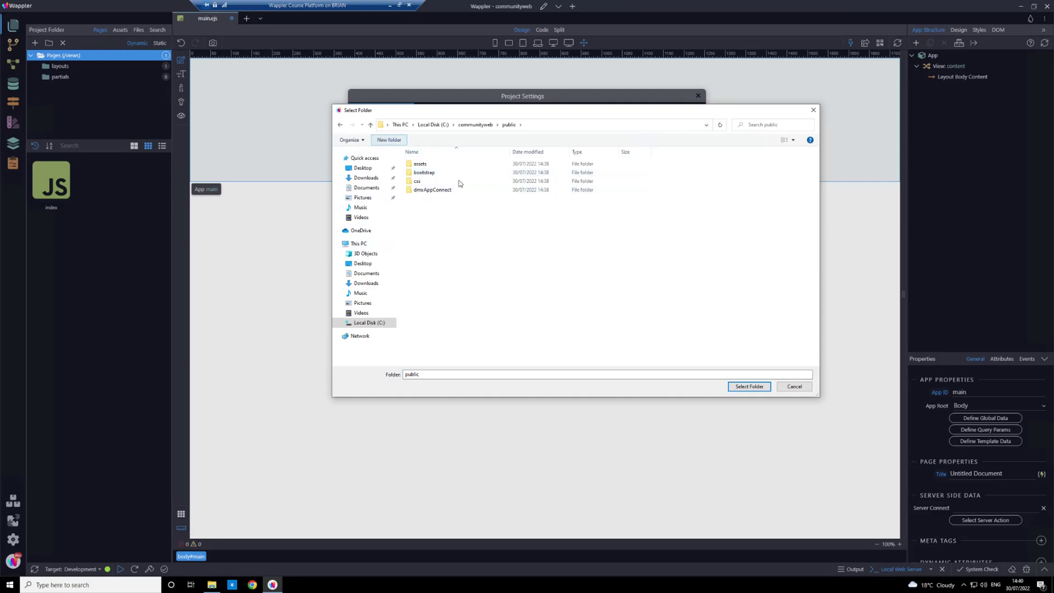
pyautogui.write('upl')
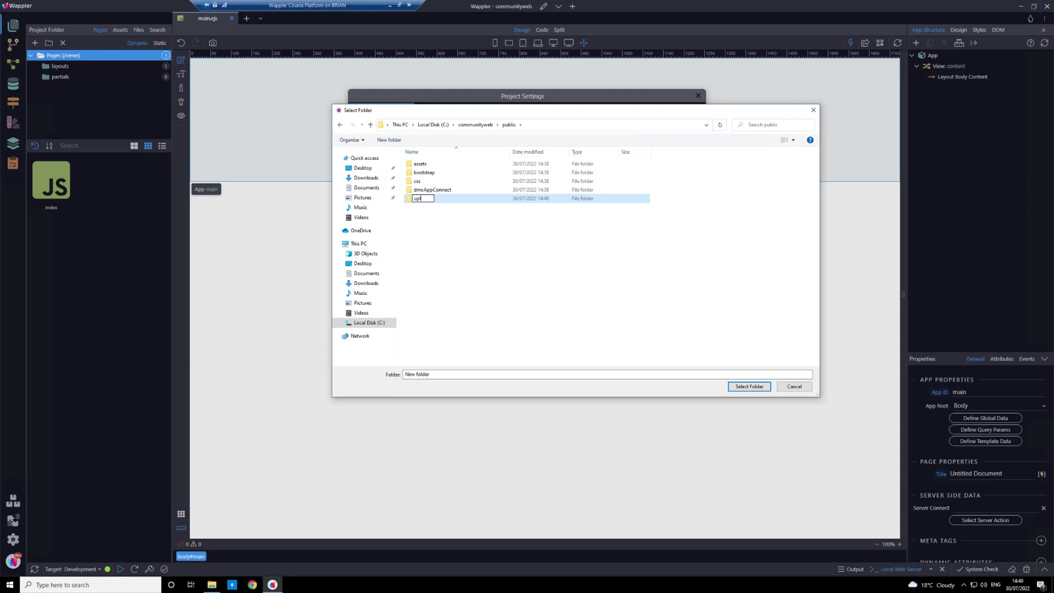
pyautogui.write('oads')
pyautogui.click(582, 267)
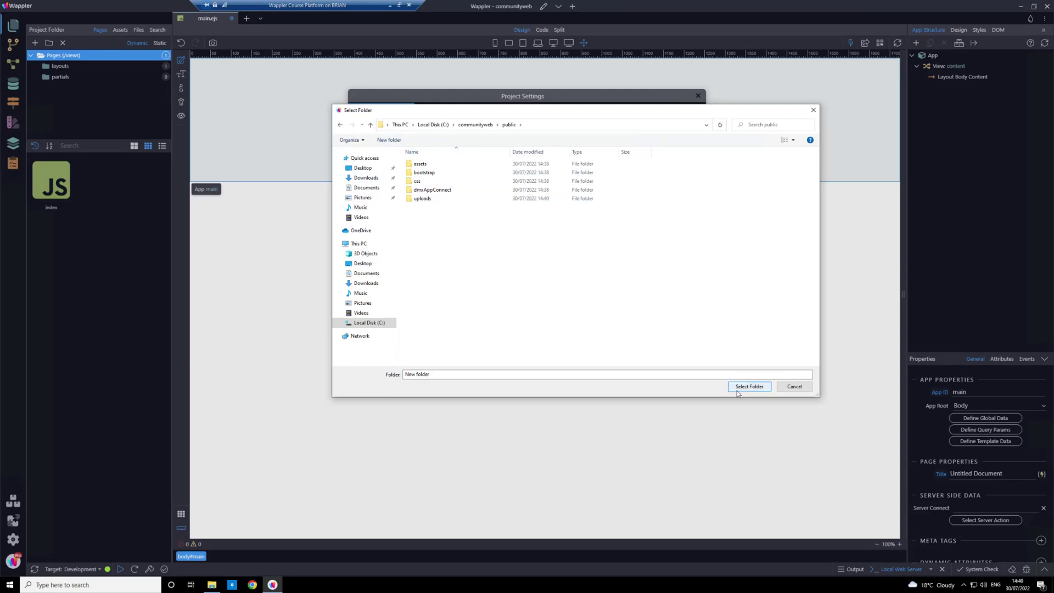
pyautogui.click(420, 199)
pyautogui.click(749, 387)
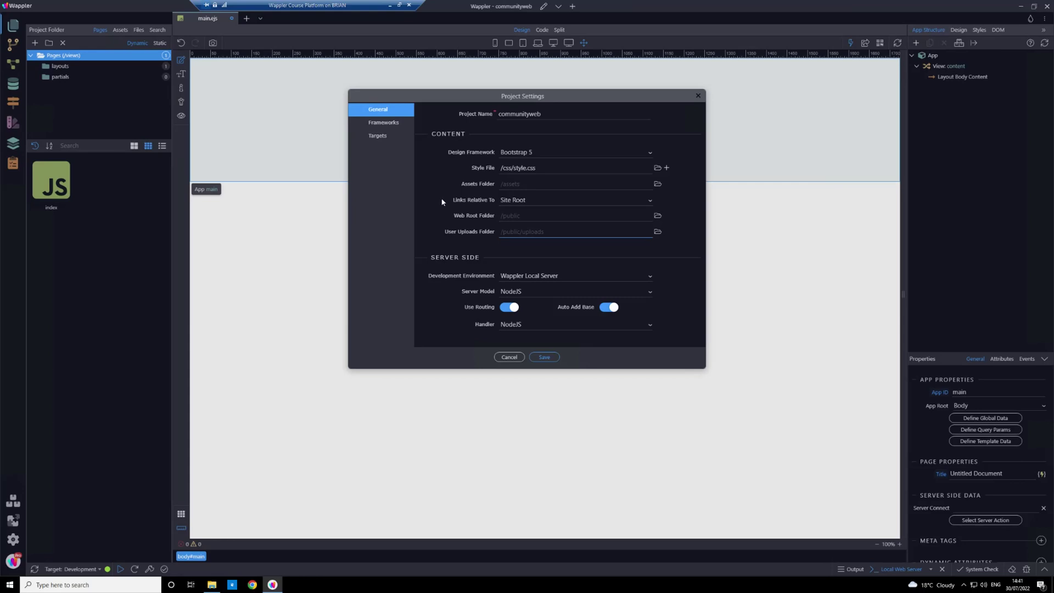
# Show the Frameworks tab of Project Settings
pyautogui.click(381, 122)
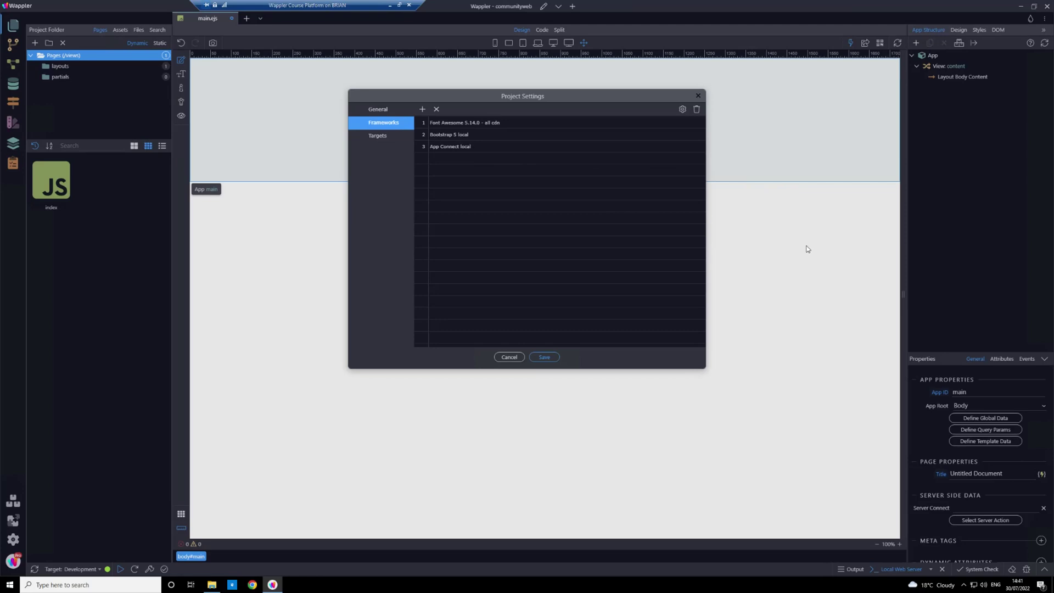
pyautogui.click(375, 136)
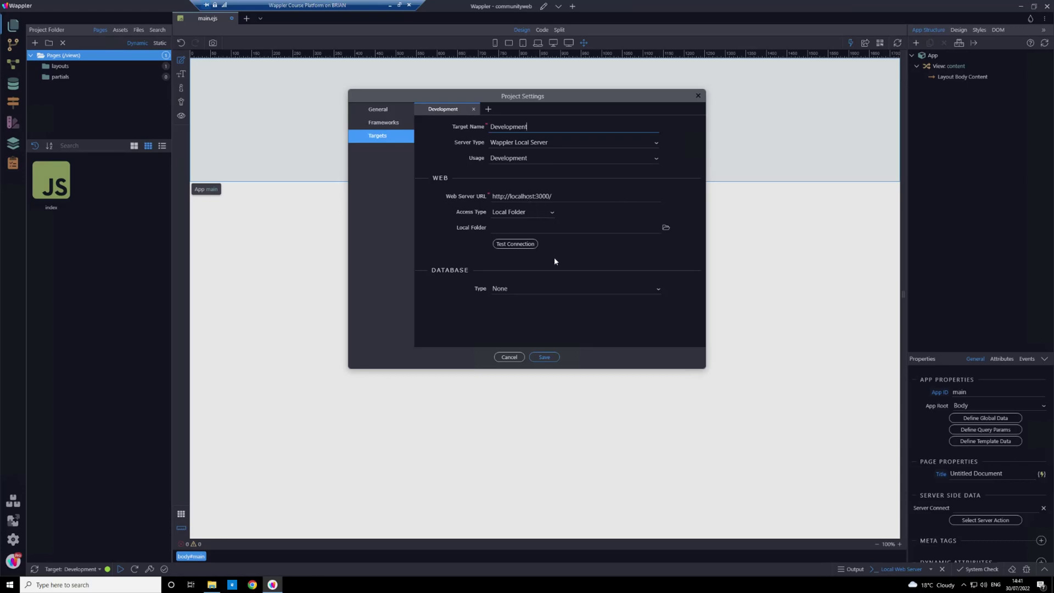
pyautogui.click(520, 244)
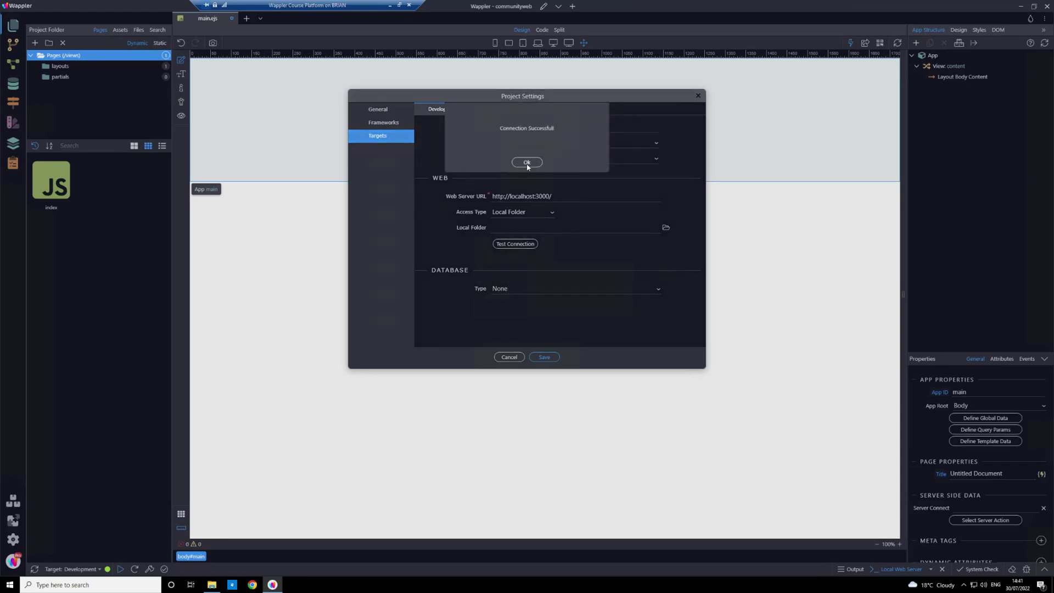
pyautogui.click(527, 164)
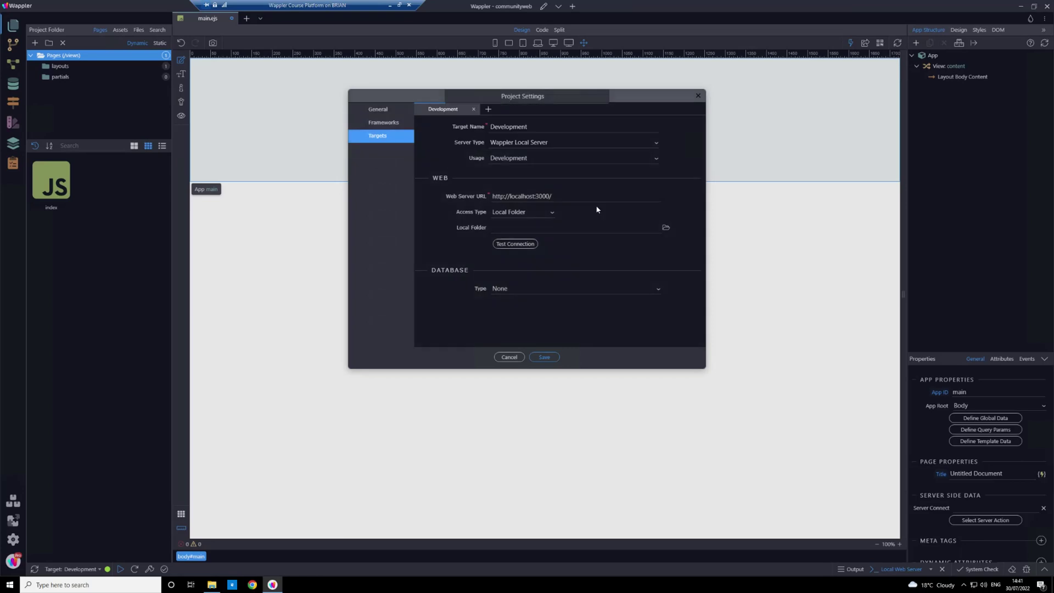
# Set the Development database to SQLite with a new /communityweb.sqlite3 file
pyautogui.click(504, 290)
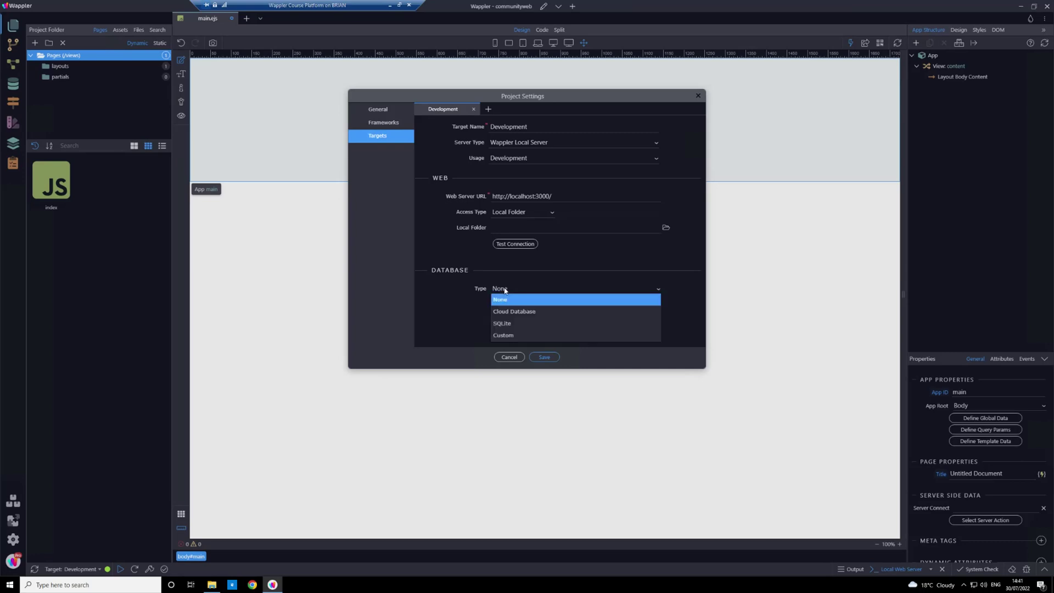
pyautogui.click(516, 330)
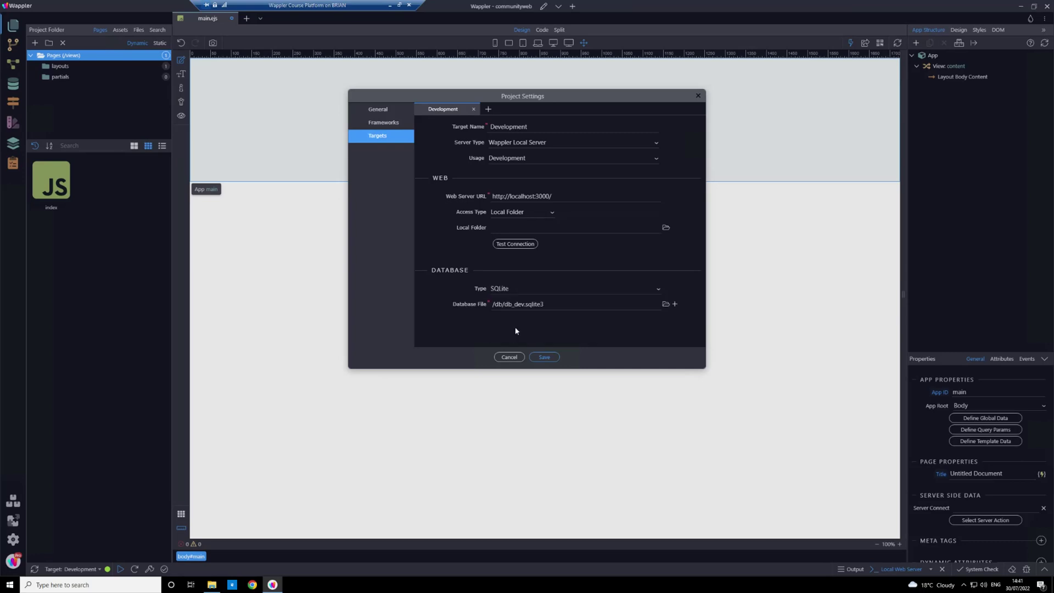
pyautogui.click(675, 305)
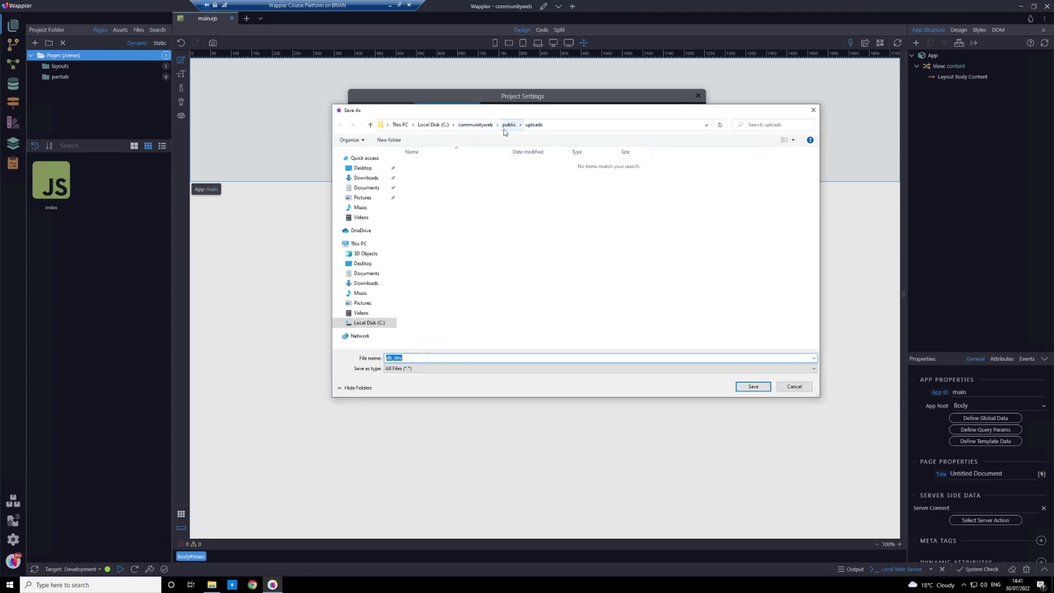
pyautogui.click(478, 127)
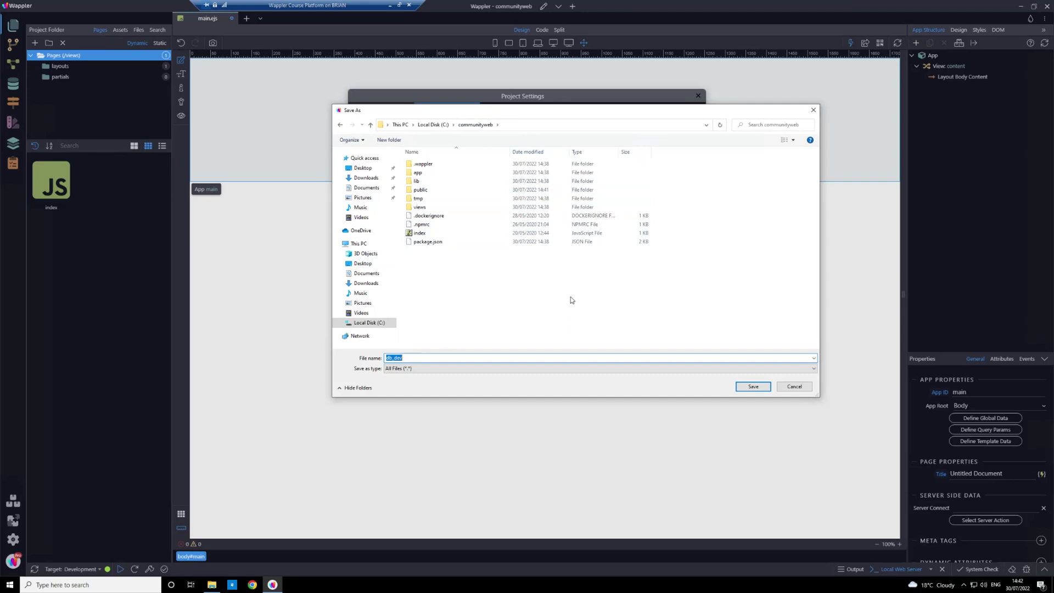
pyautogui.click(420, 359)
pyautogui.doubleClick(386, 358)
pyautogui.write('communityweb')
pyautogui.click(750, 386)
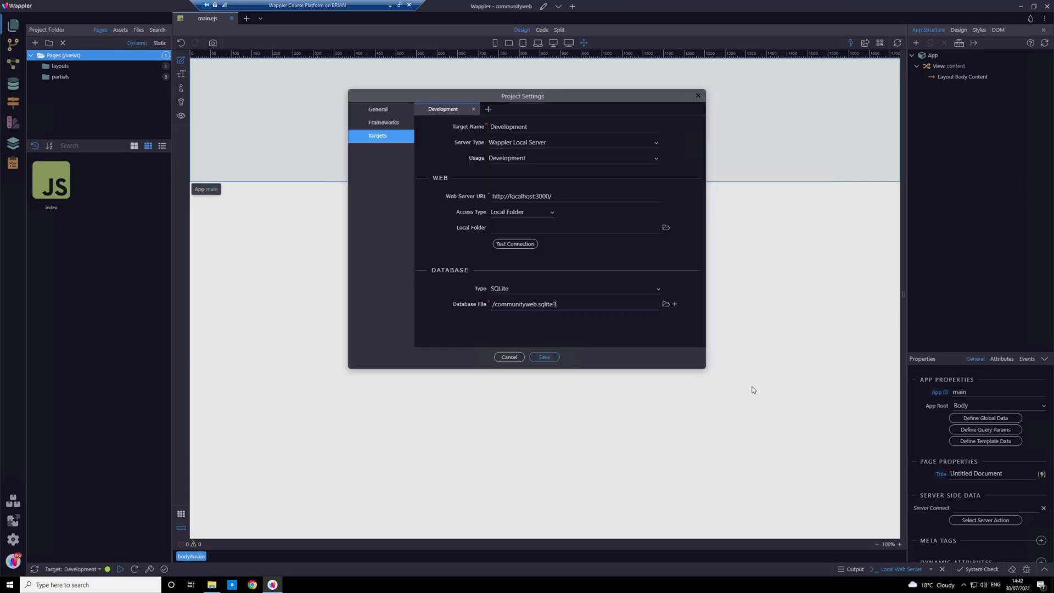
# Save Project Settings and expand the db connection's Tables in Database Manager
pyautogui.click(544, 358)
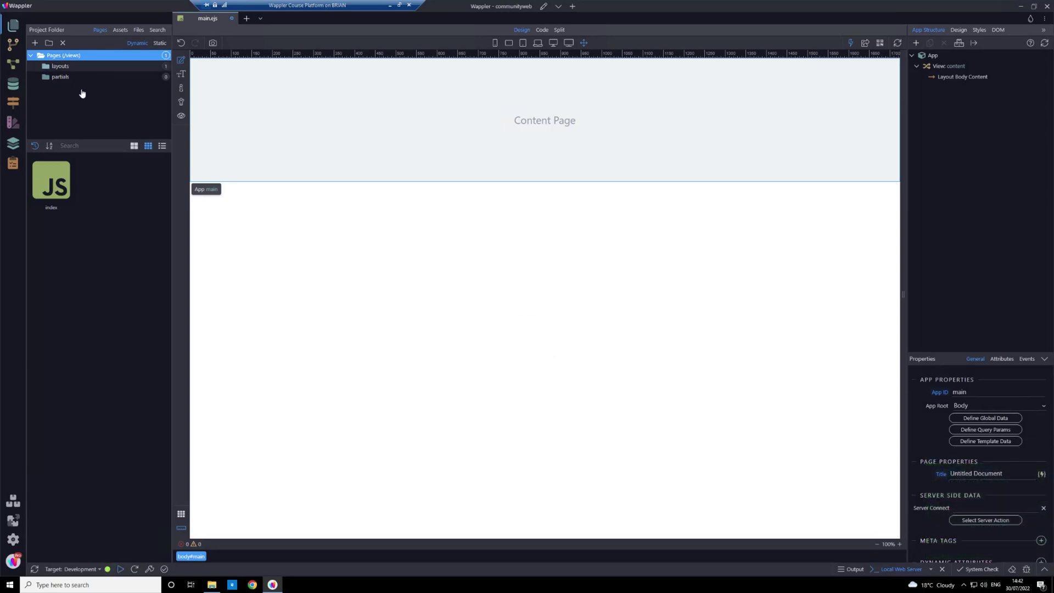
pyautogui.click(12, 86)
pyautogui.doubleClick(54, 66)
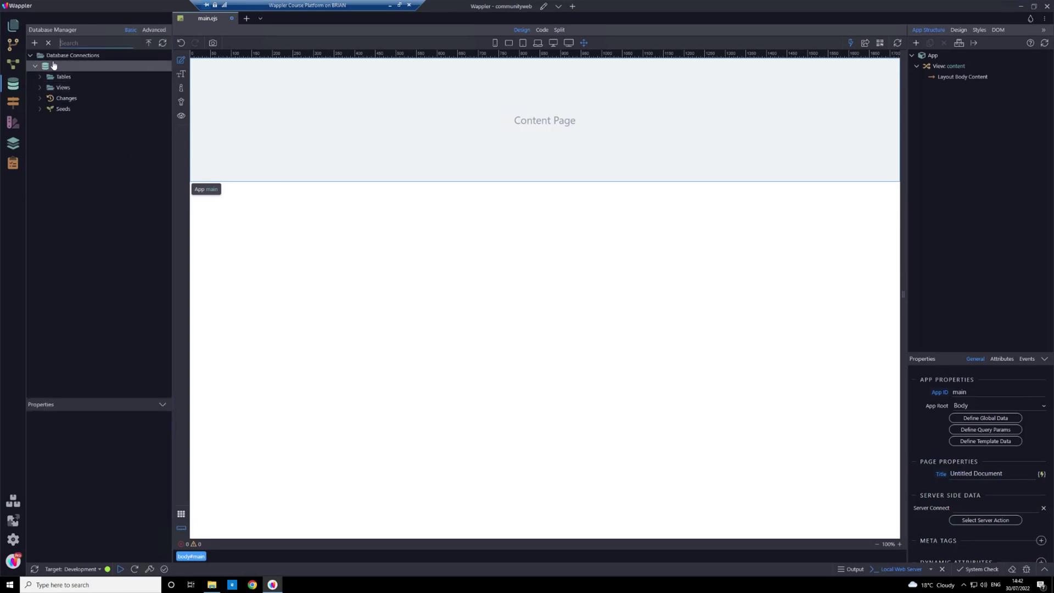
pyautogui.click(39, 77)
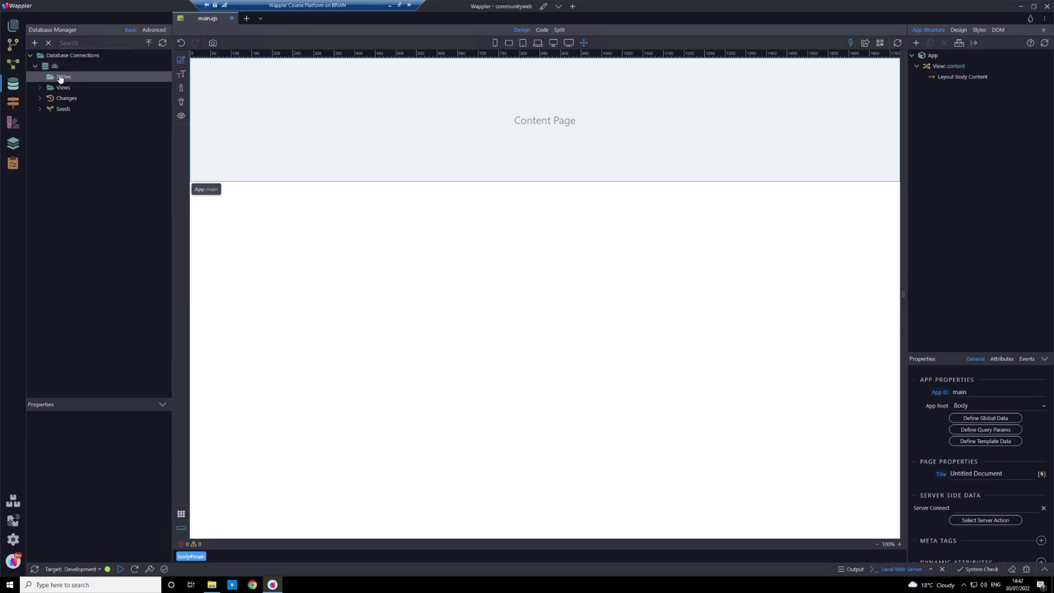
pyautogui.click(61, 78)
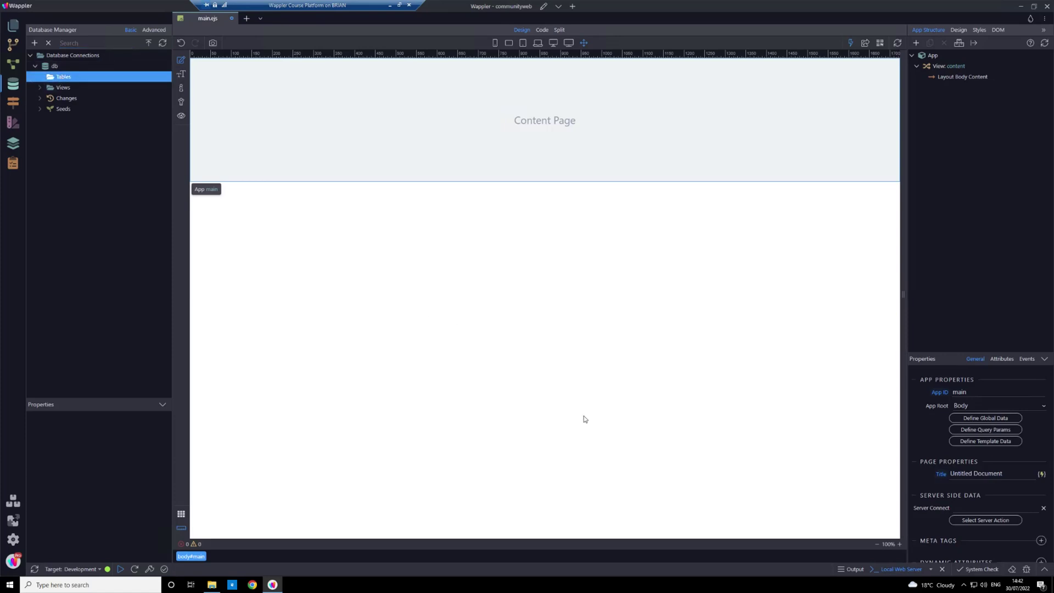